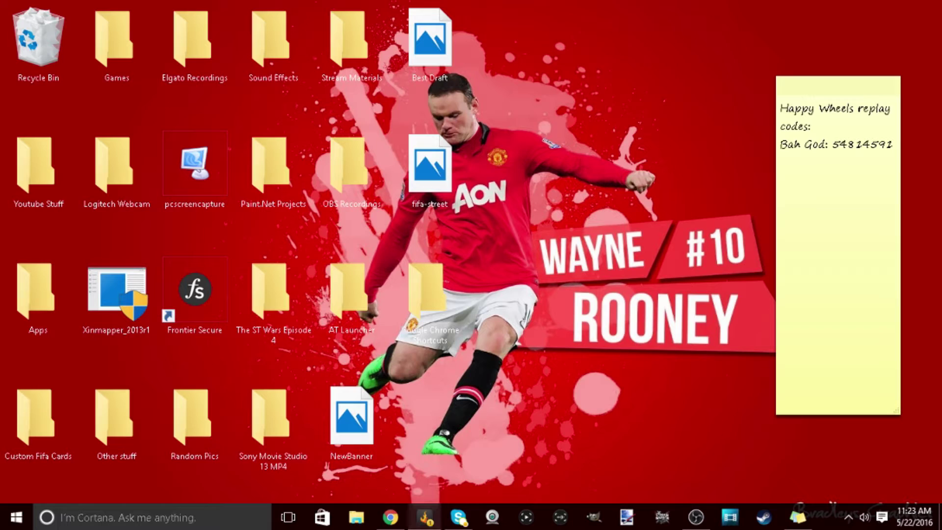
Step: Launch Chrome and run a Google search for 'Stream Warrior' from the address bar
click(390, 517)
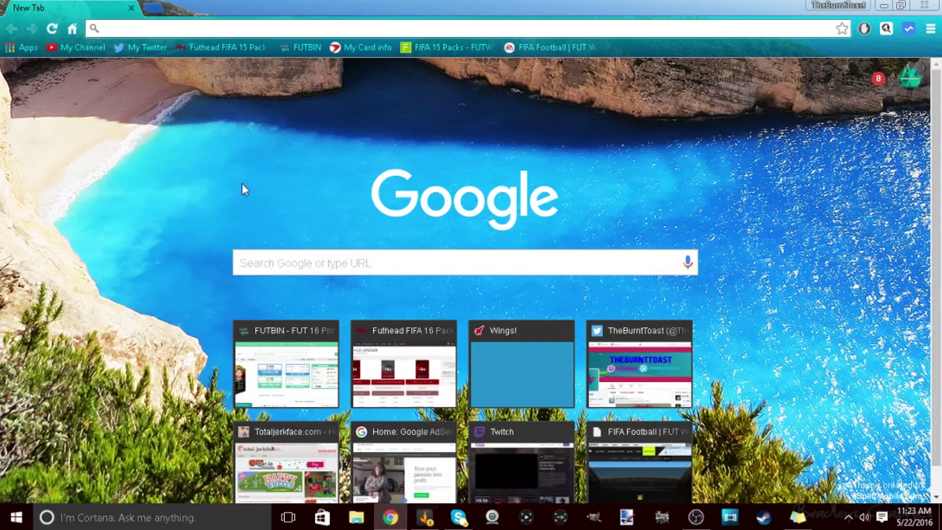
click(264, 25)
text(Stre)
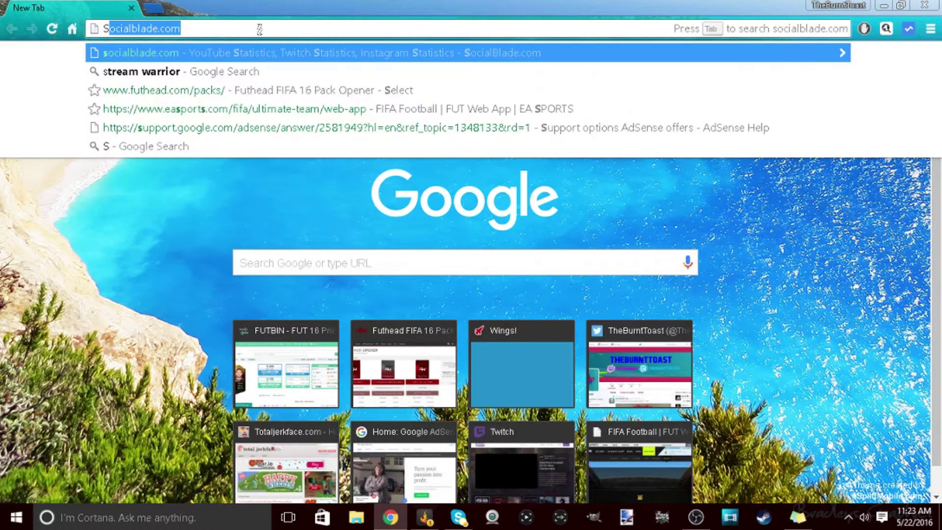
text(am war)
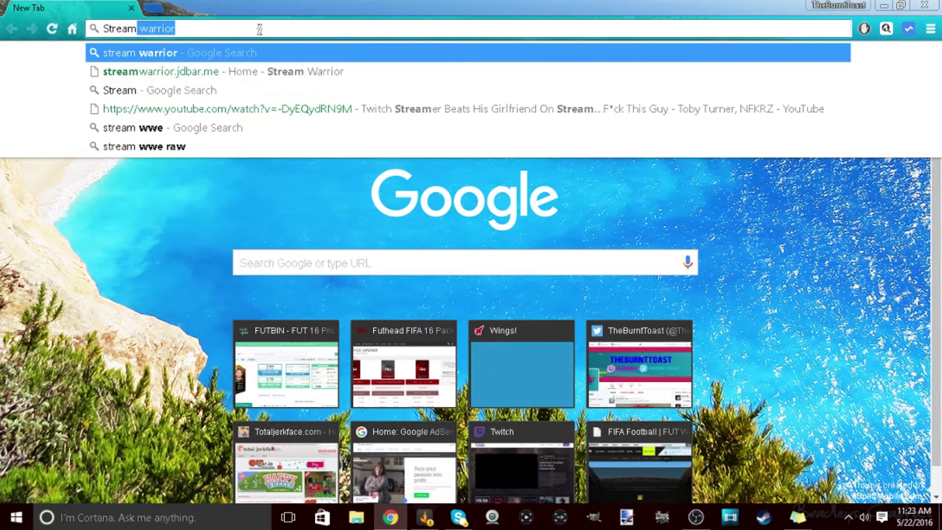
key(BackSpace)
key(BackSpace)
key(BackSpace)
key(BackSpace)
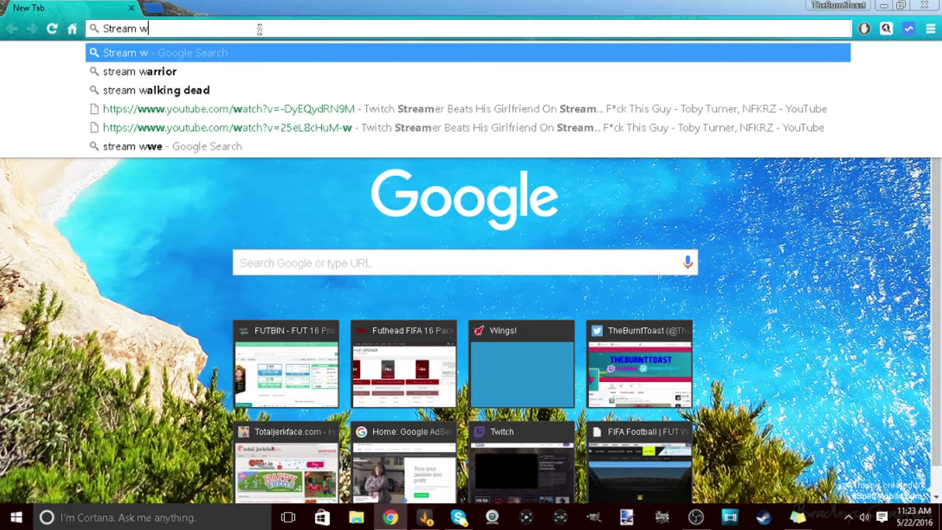
text(Wari)
key(BackSpace)
text(r)
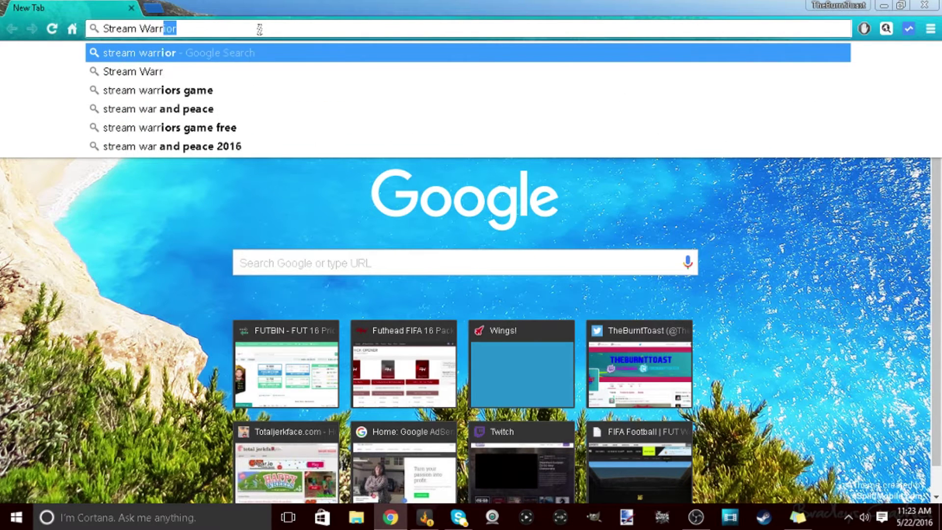
key(Return)
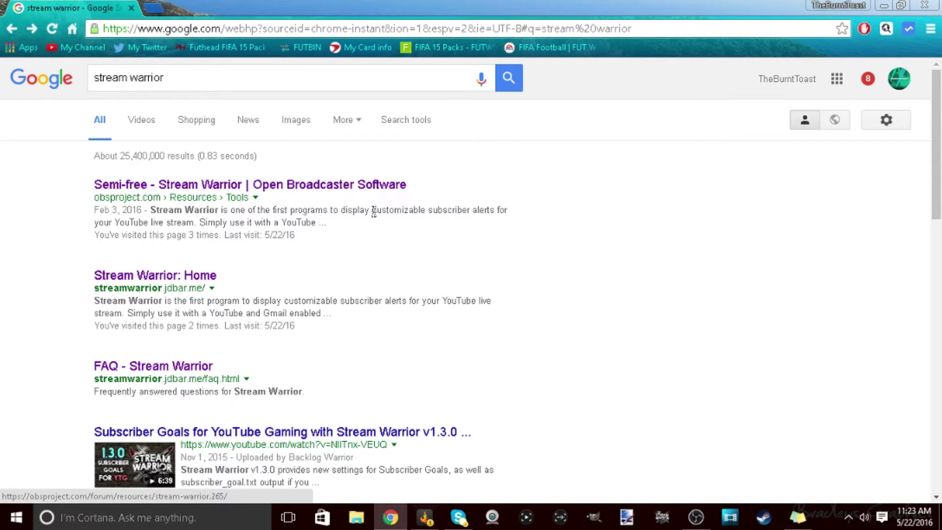
Step: Visit the 'Stream Warrior: Home' page, check the v1.3.4 Download for Windows link, then close Chrome
click(104, 278)
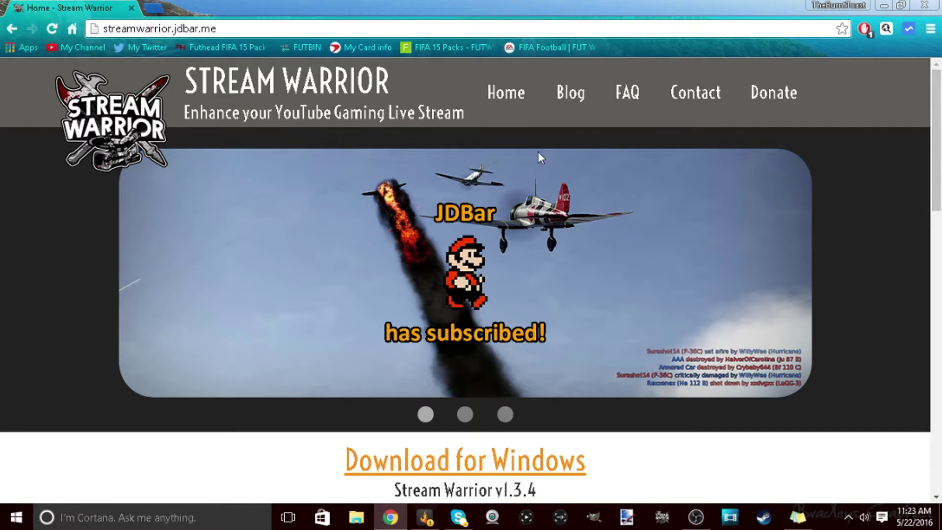
scroll(458, 226, down, 4)
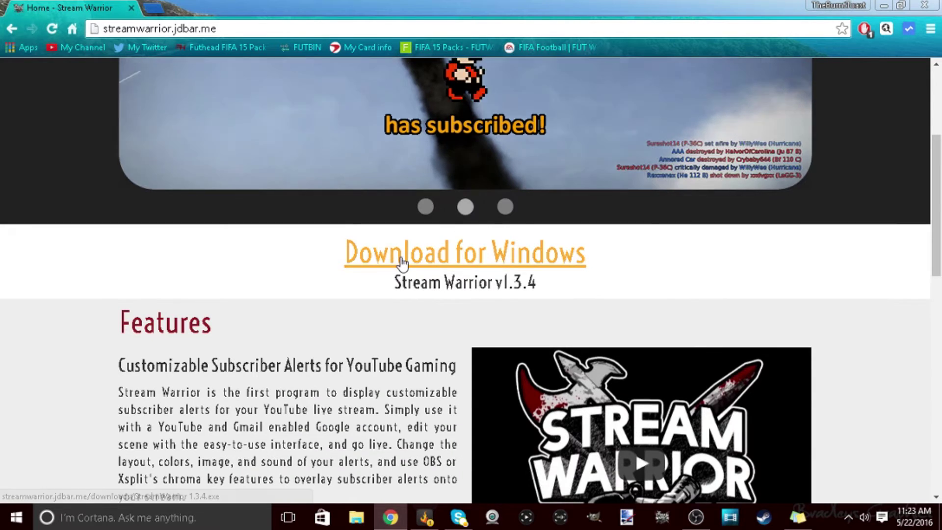
drag(284, 256, 656, 272)
click(656, 278)
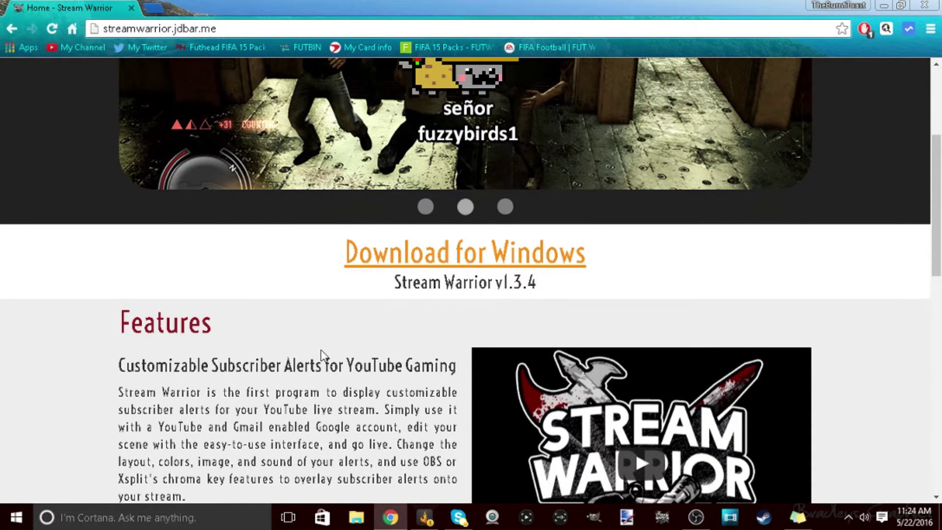
scroll(181, 366, up, 1)
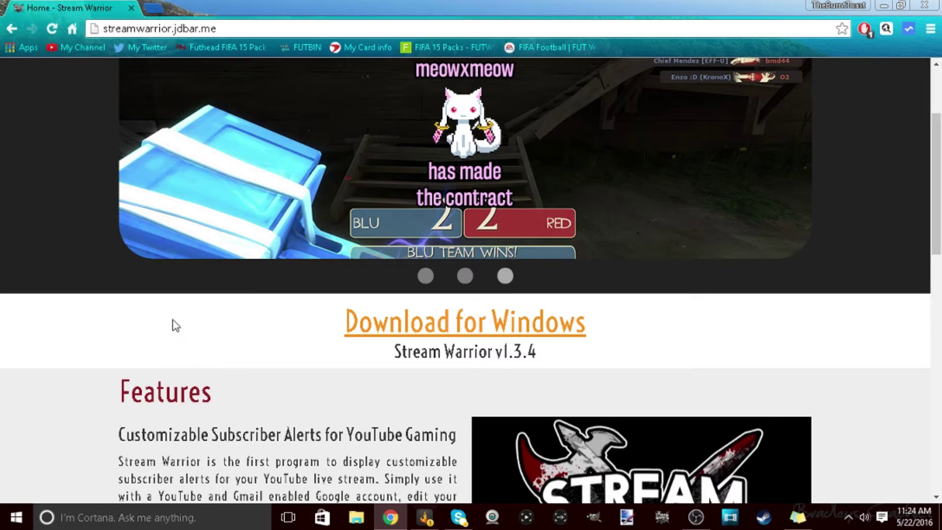
click(925, 6)
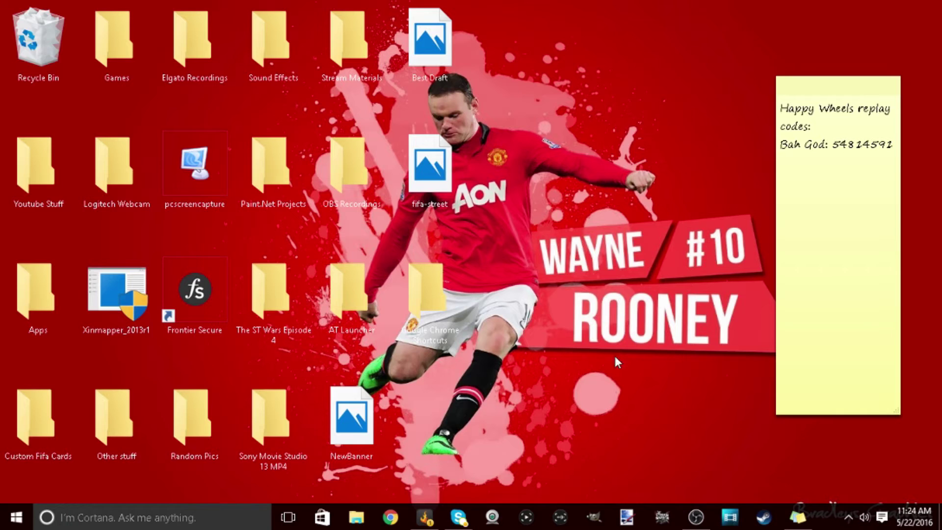
Step: Bring up Stream Warrior, reposition its window and continue past the donation letter to the main screen
click(663, 516)
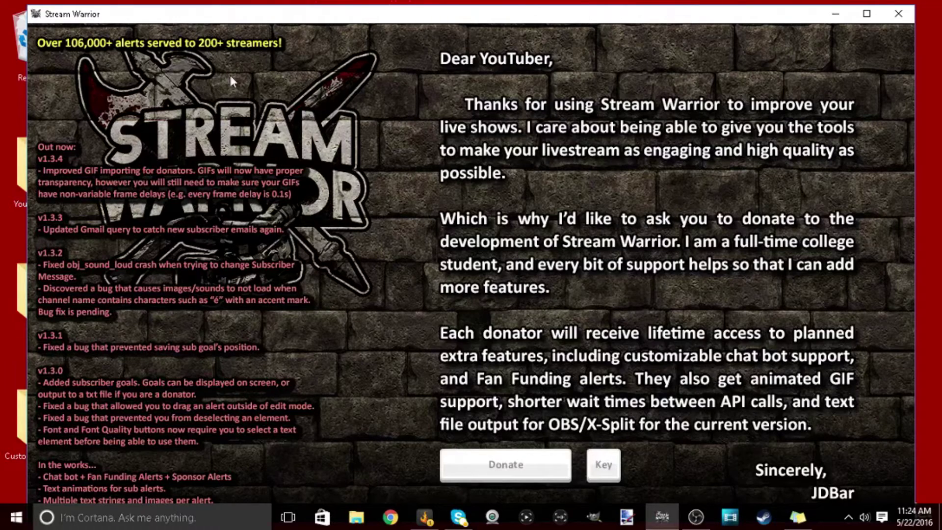
drag(220, 13, 193, 5)
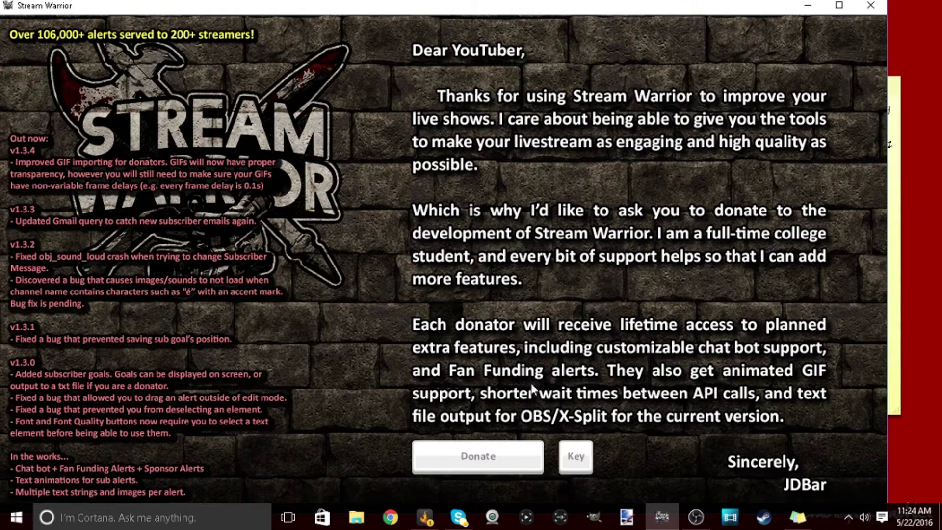
drag(309, 7, 386, 9)
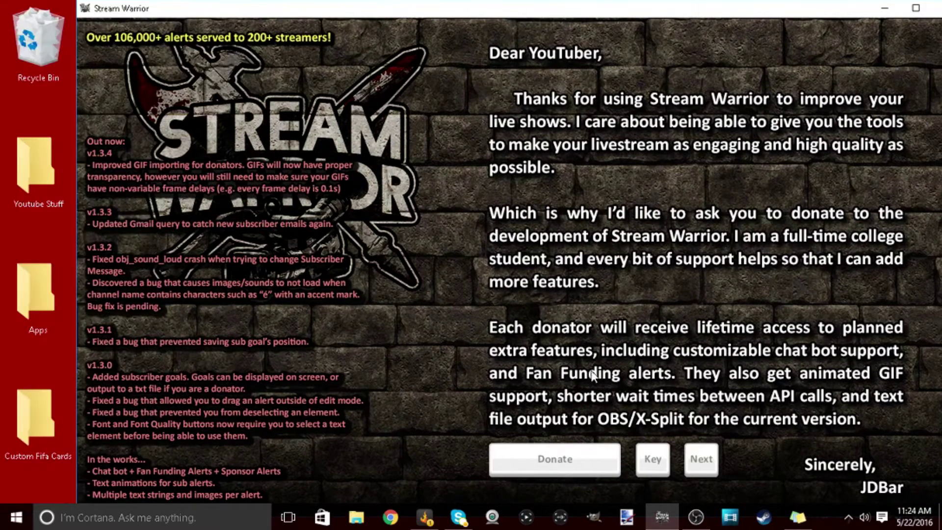
click(697, 457)
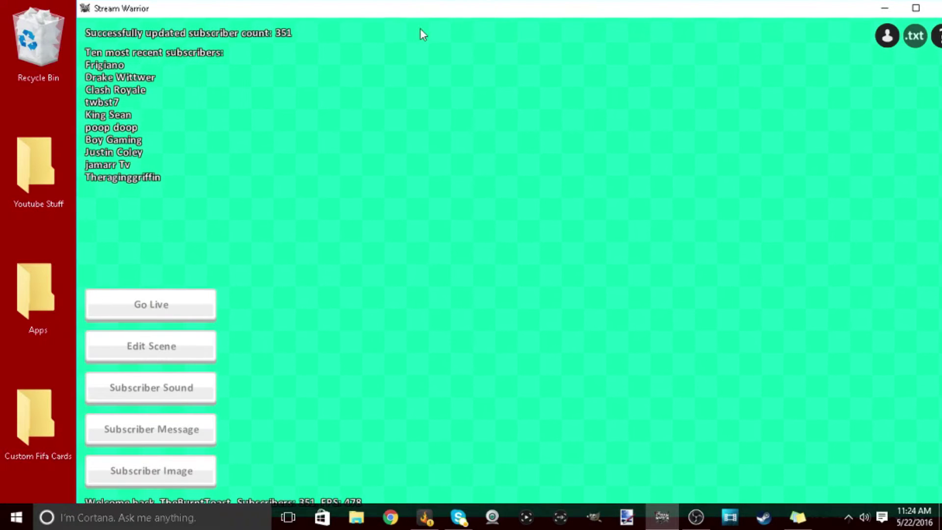
Step: Maximize the Stream Warrior window to full screen
click(915, 8)
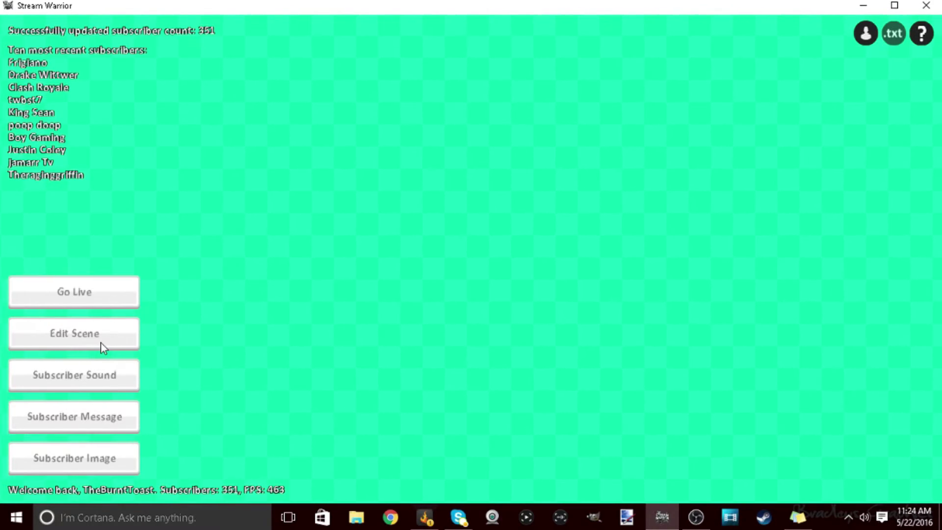
Step: Save the subscriber alert scene via Edit Scene, then restore down and resize the window smaller
click(99, 343)
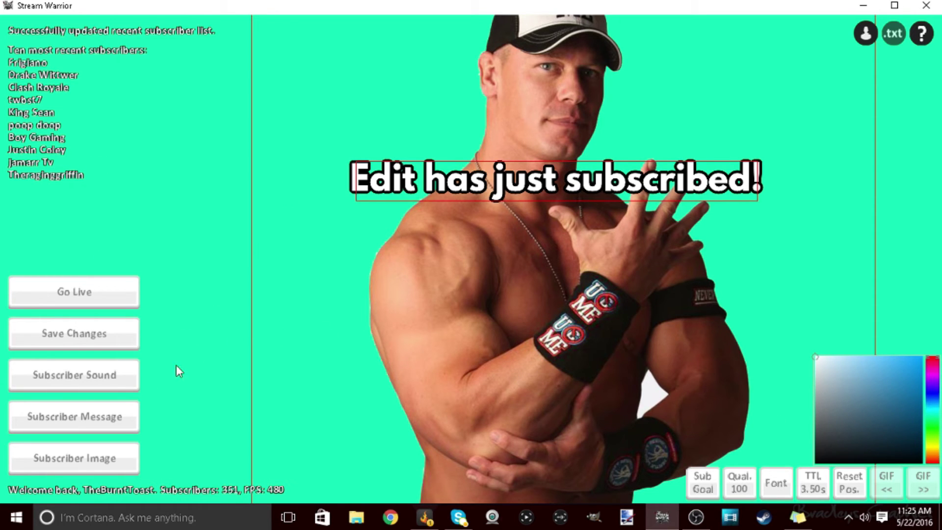
click(126, 332)
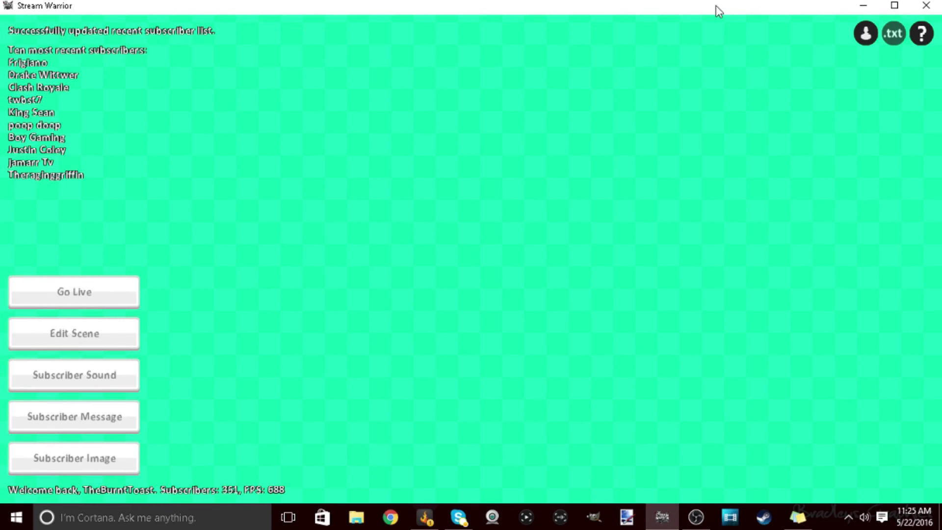
click(894, 6)
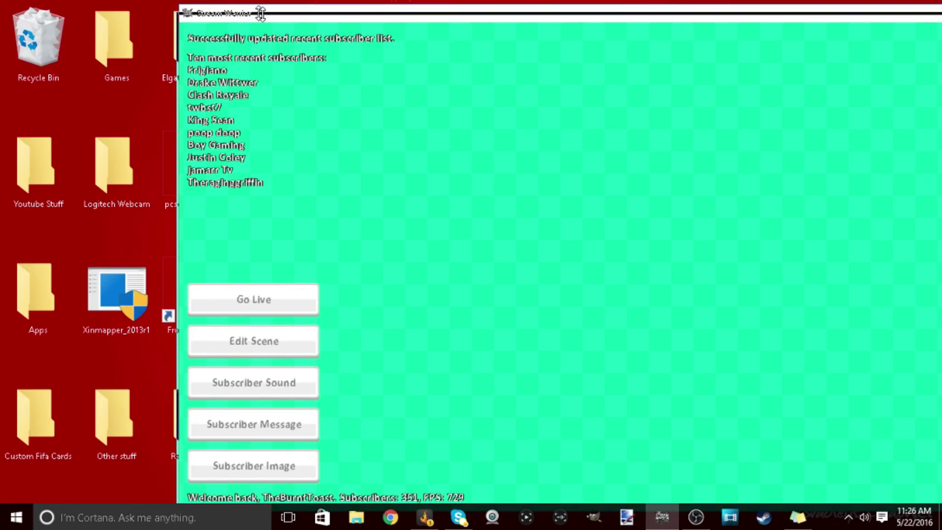
drag(259, 6, 761, 226)
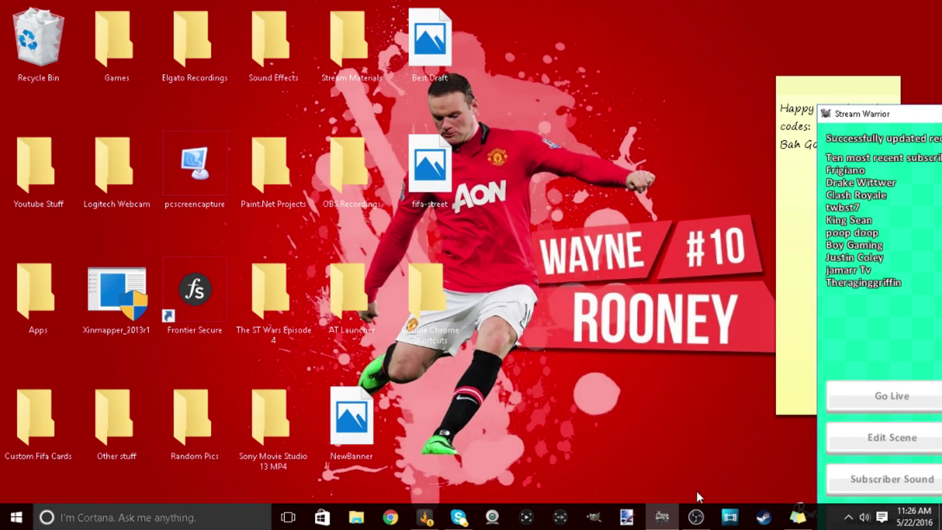
Step: Add a Window Capture source named 'Stream Warrior' in OBS and give it a green Chroma Key filter
click(696, 517)
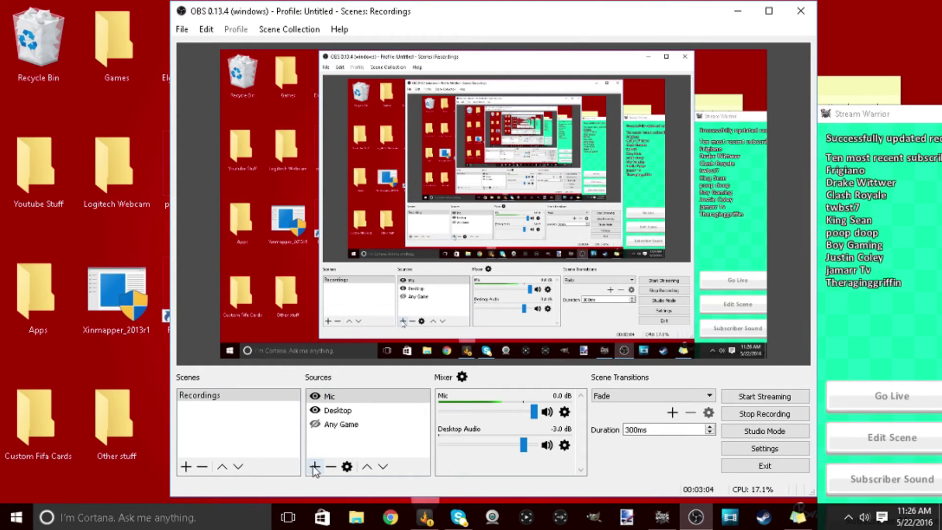
click(314, 466)
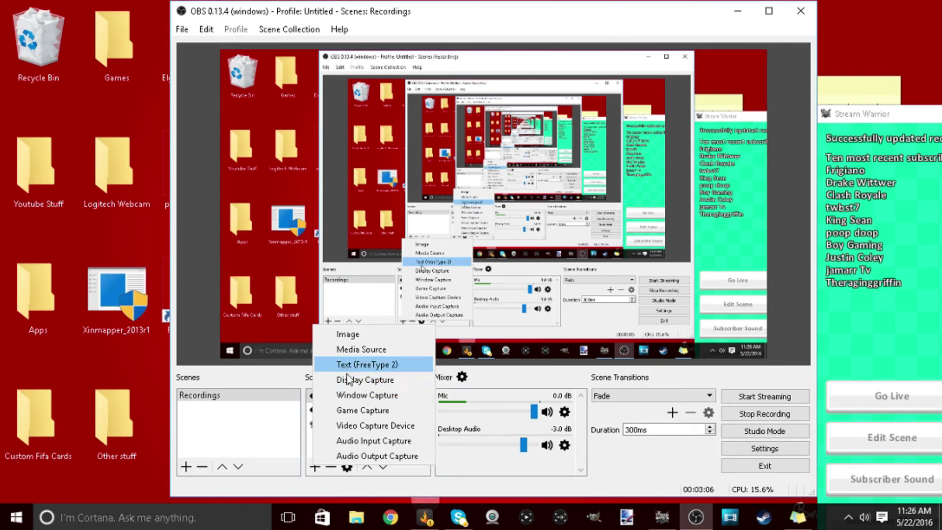
click(350, 396)
key(BackSpace)
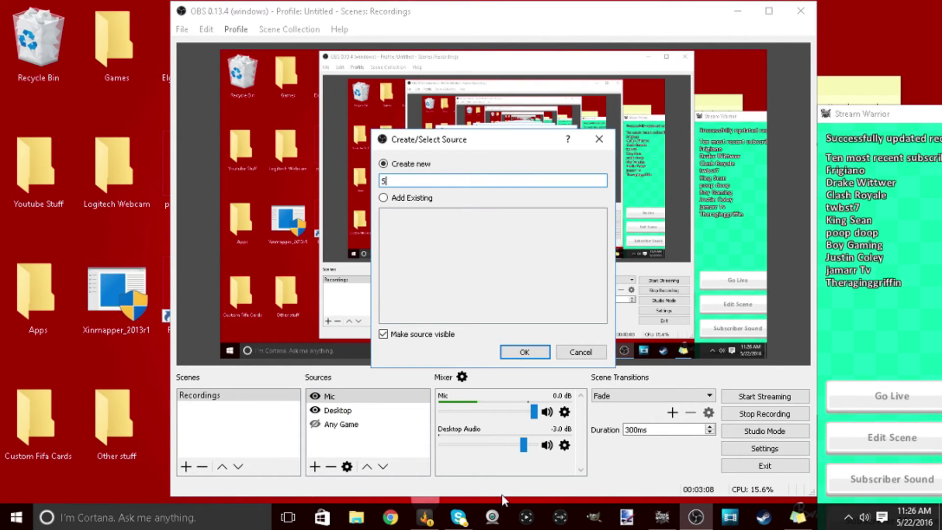
text(Stream Warrior)
key(Return)
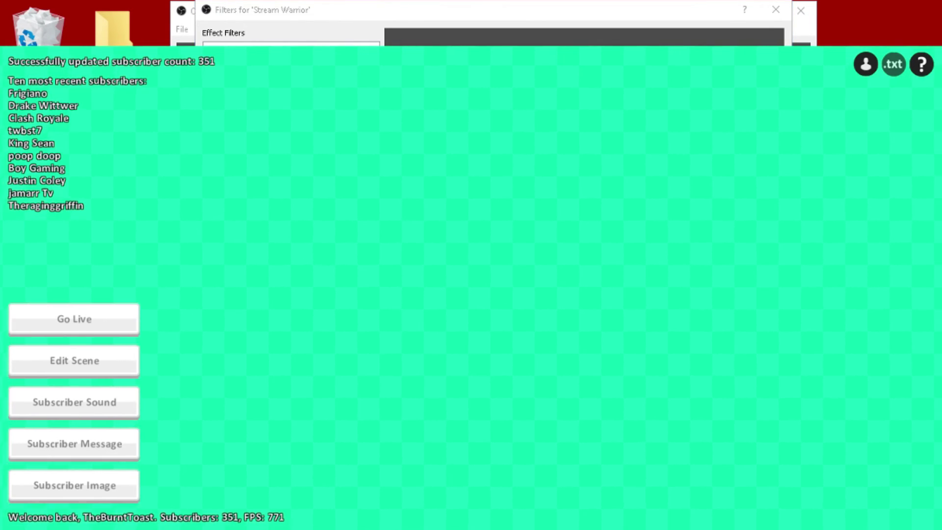
key(alt+Tab)
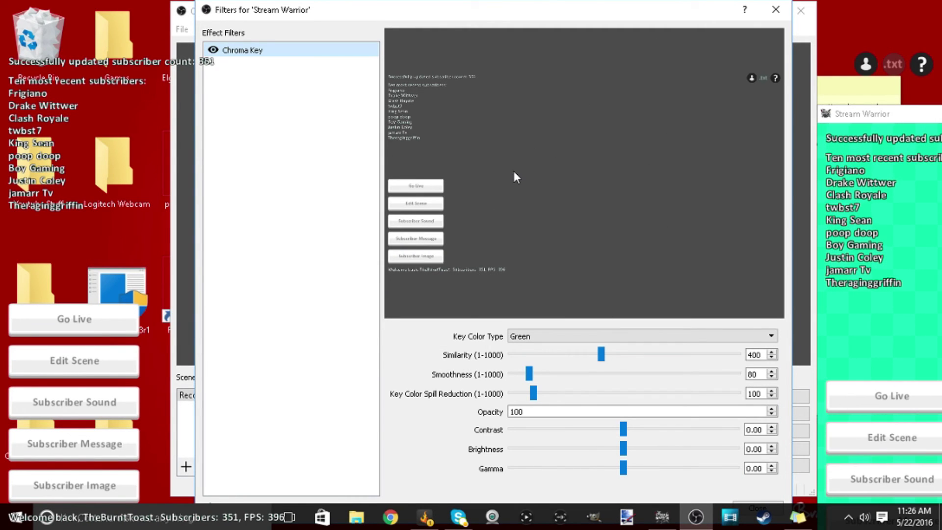
Step: Close the Filters dialog, move the overlay window and focus Stream Warrior to check the keyed preview
click(776, 10)
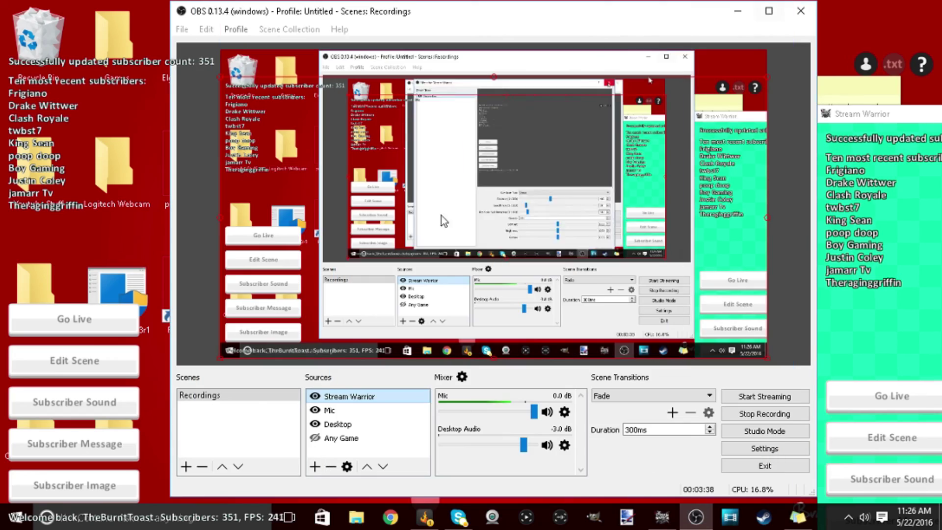
drag(156, 152, 242, 155)
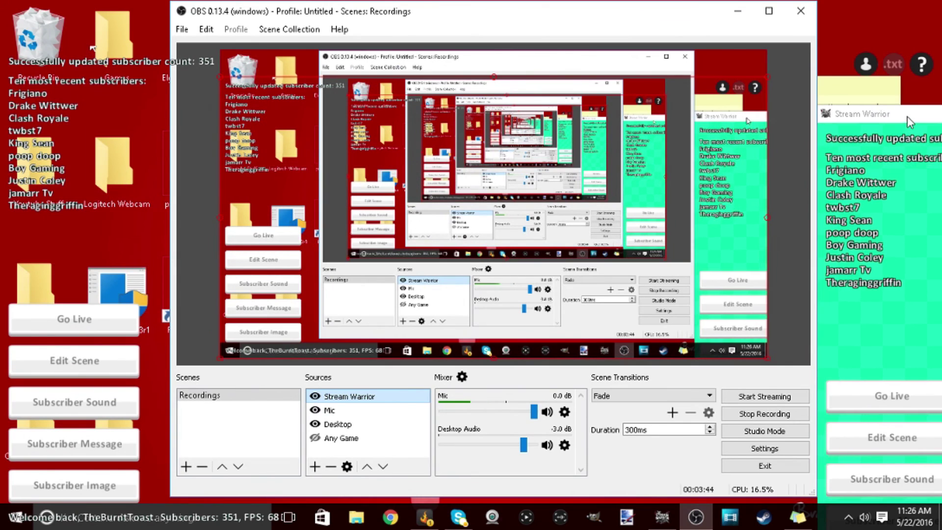
click(878, 116)
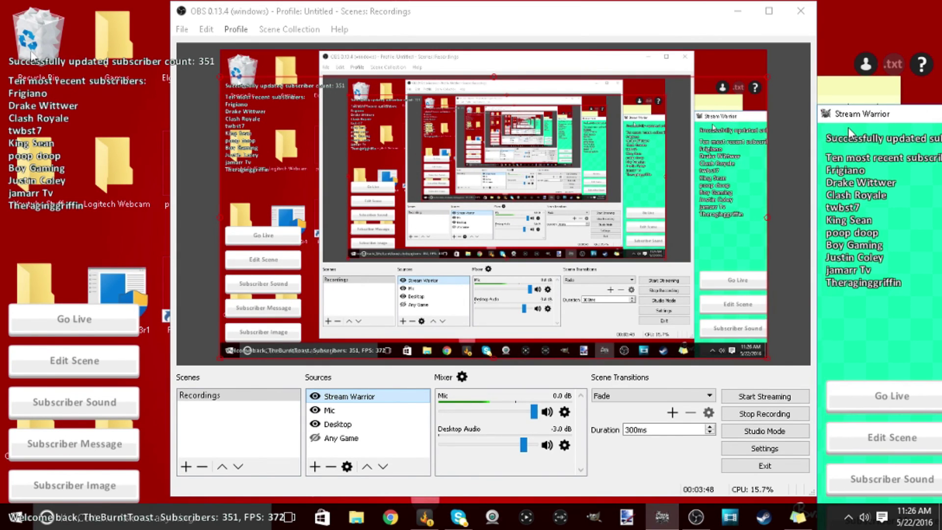